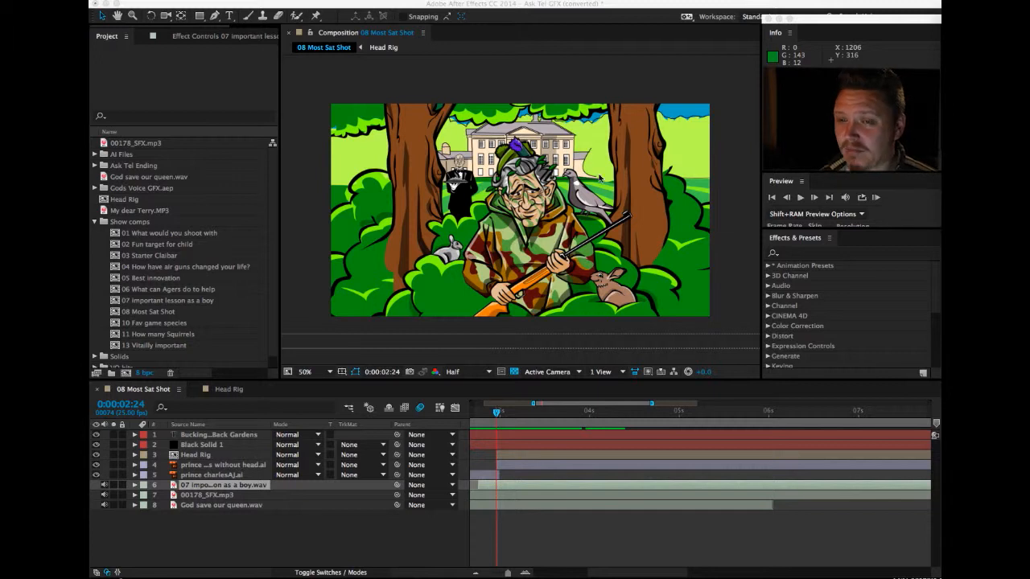
Step: Collapse the Show comps folder and open the Head Rig composition
{"action": "left_click", "coordinate": [95, 226]}
{"action": "left_click", "coordinate": [95, 225]}
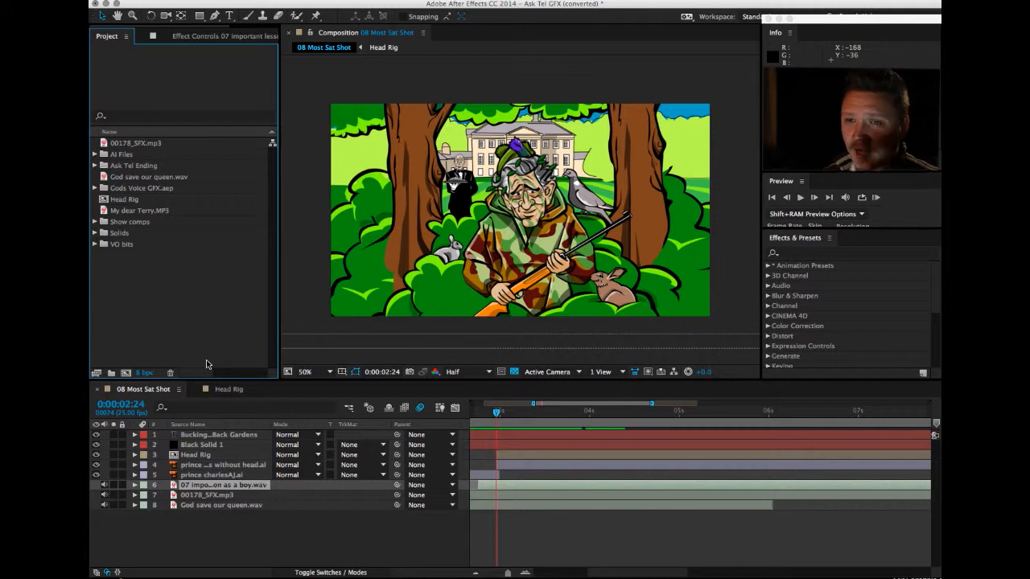
{"action": "left_click", "coordinate": [227, 392]}
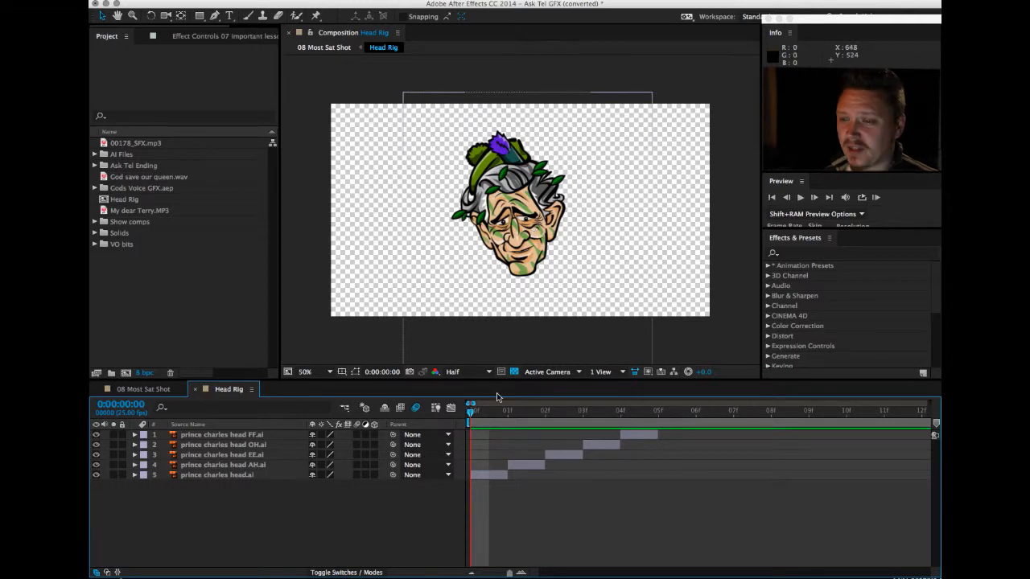
Step: Scrub through the first frames of the Head Rig composition to examine each mouth-shape drawing
{"action": "left_click_drag", "start_coordinate": [471, 414], "coordinate": [505, 414]}
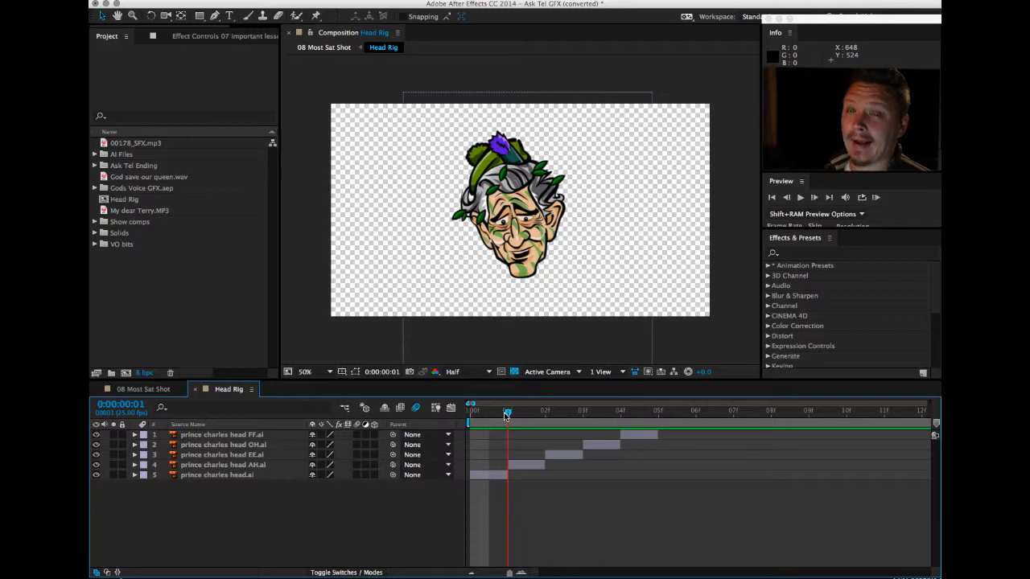
{"action": "left_click_drag", "start_coordinate": [503, 411], "coordinate": [628, 414]}
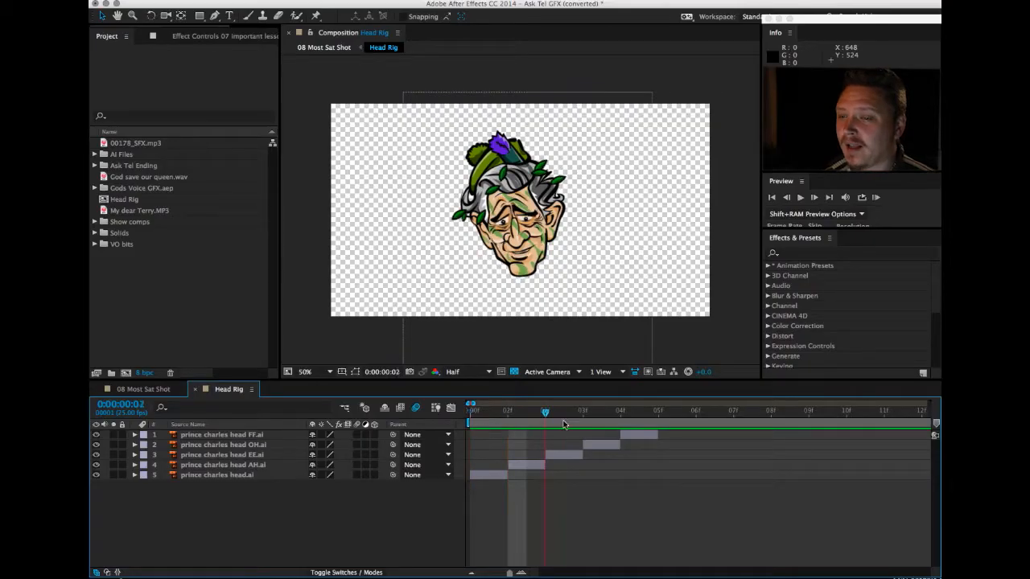
{"action": "left_click_drag", "start_coordinate": [590, 421], "coordinate": [471, 426]}
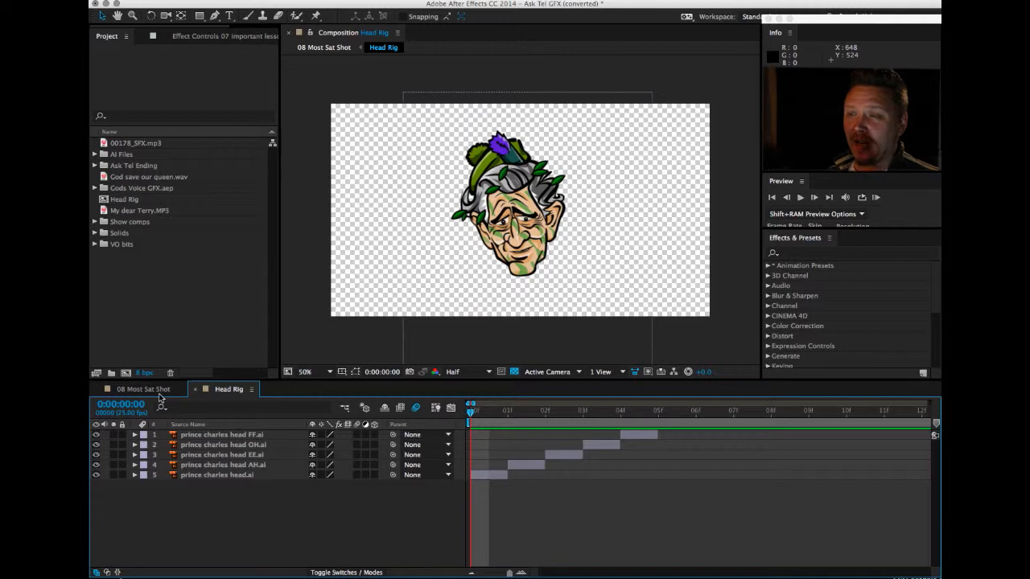
{"action": "left_click", "coordinate": [507, 414]}
{"action": "mouse_move", "coordinate": [508, 414]}
{"action": "left_mouse_down"}
{"action": "mouse_move", "coordinate": [616, 421]}
{"action": "mouse_move", "coordinate": [512, 416]}
{"action": "left_mouse_up"}
Step: Check where the Head Rig layer starts in the 08 Most Sat Shot composition, and reopen Head Rig from that layer
{"action": "left_click", "coordinate": [158, 389]}
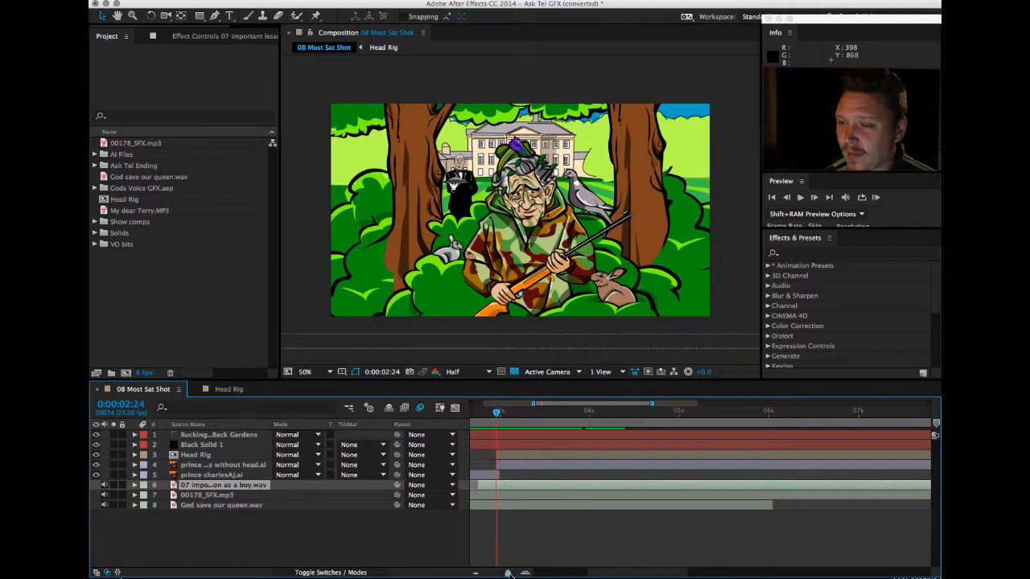
{"action": "scroll", "coordinate": [509, 569], "scroll_direction": "left", "scroll_amount": 3}
{"action": "left_click_drag", "start_coordinate": [486, 414], "coordinate": [680, 415]}
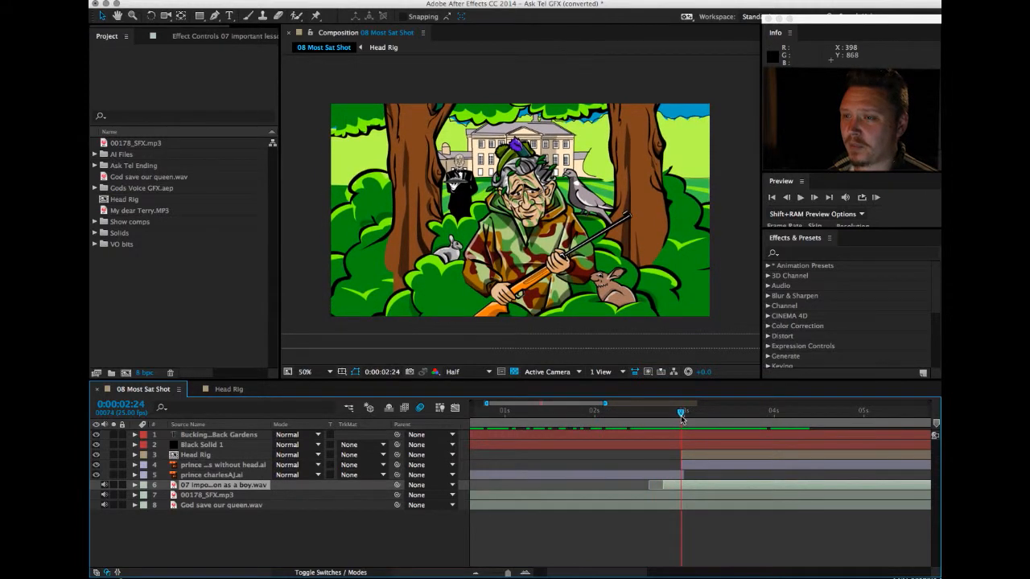
{"action": "left_click_drag", "start_coordinate": [580, 574], "coordinate": [603, 574]}
{"action": "double_click", "coordinate": [195, 455]}
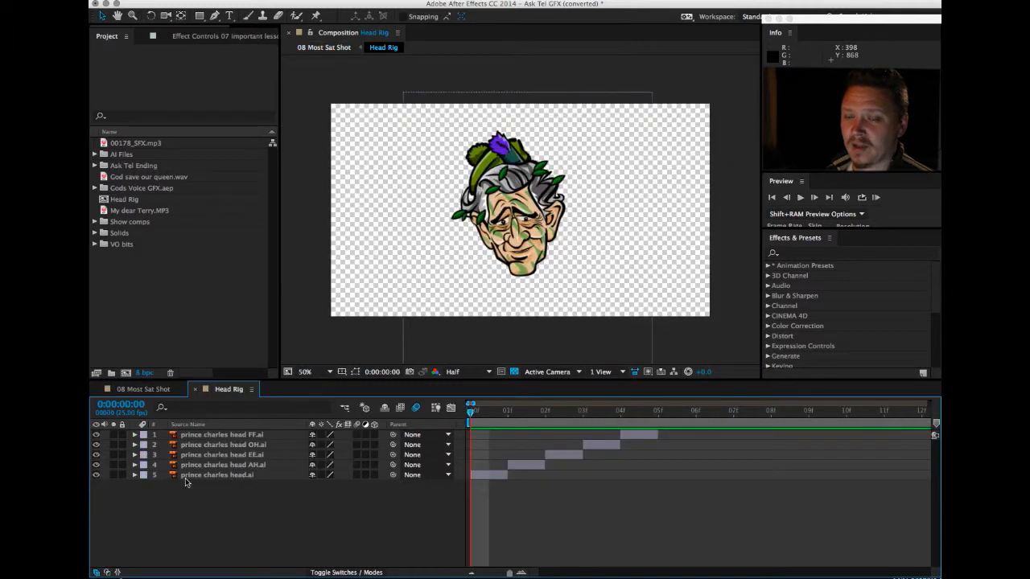
{"action": "left_click_drag", "start_coordinate": [471, 412], "coordinate": [453, 422]}
Step: Add a Slider Control expression effect to the Head Rig layer in 08 Most Sat Shot and show its settings
{"action": "left_click", "coordinate": [143, 389]}
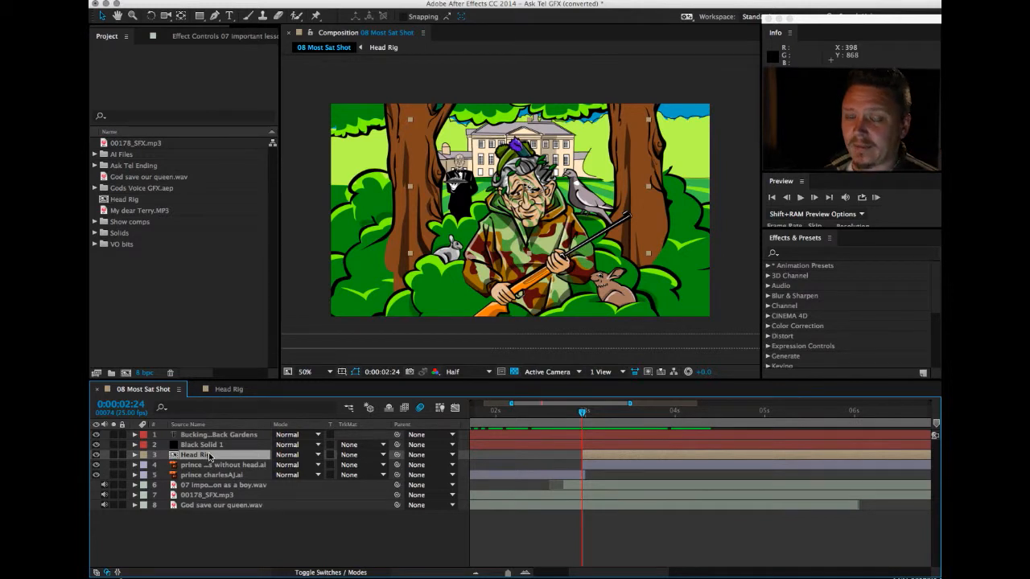
{"action": "left_click", "coordinate": [338, 1]}
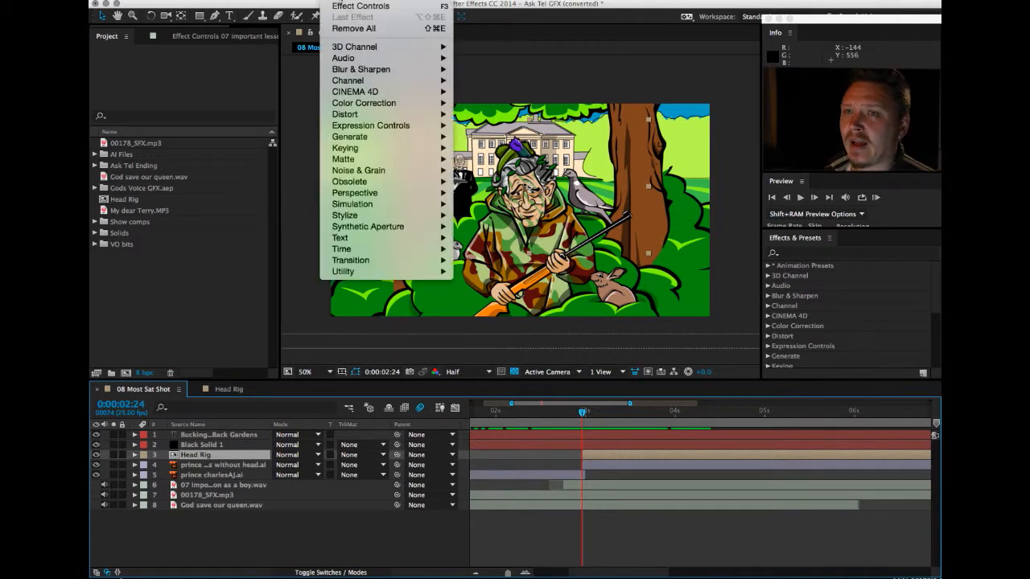
{"action": "mouse_move", "coordinate": [360, 127]}
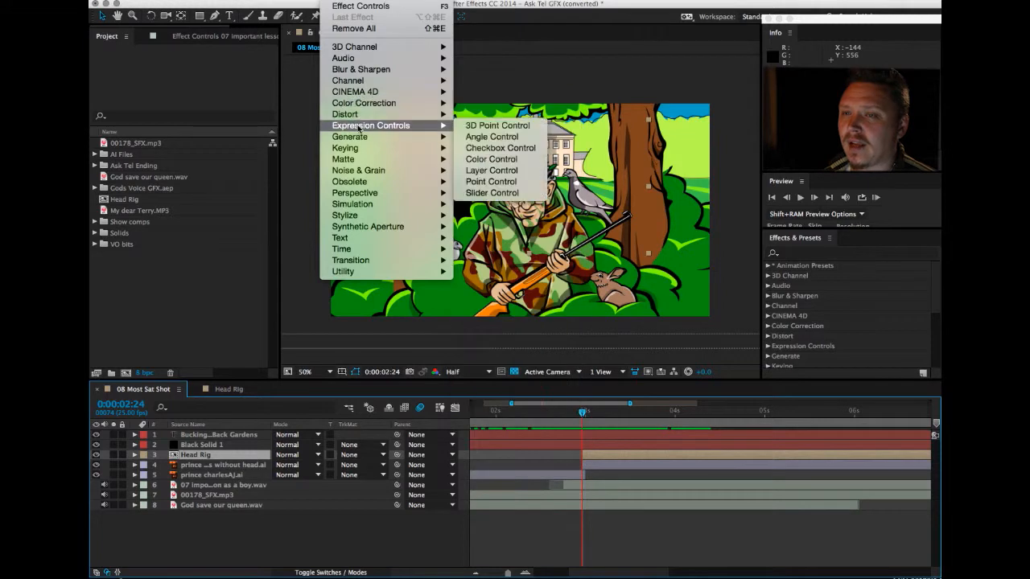
{"action": "left_click", "coordinate": [491, 193]}
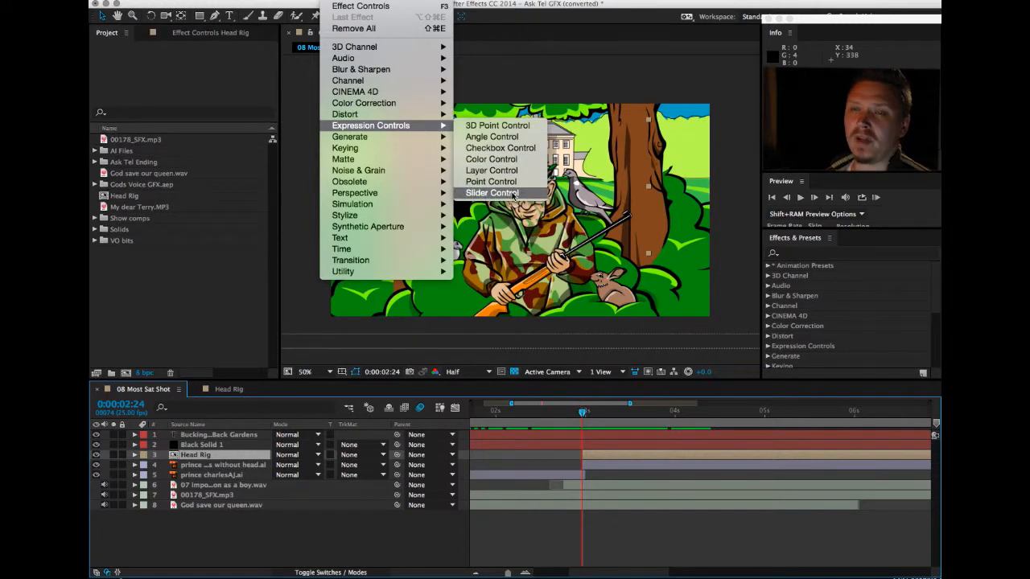
{"action": "left_click", "coordinate": [196, 33]}
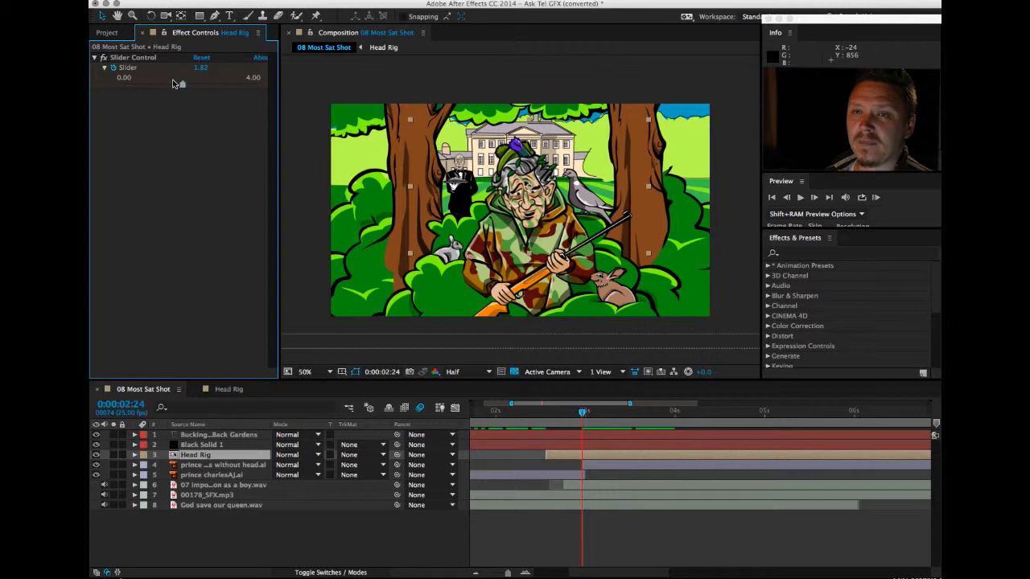
Step: Set the Head Rig layer's Slider to 0 at 0:00:02:24
{"action": "left_click_drag", "start_coordinate": [182, 84], "coordinate": [121, 84]}
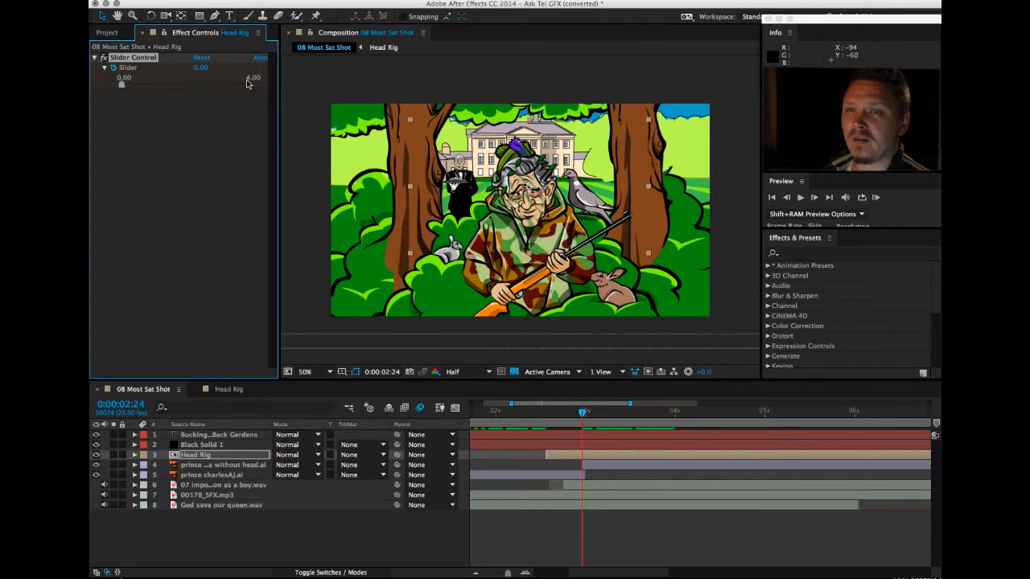
{"action": "mouse_move", "coordinate": [118, 87]}
{"action": "left_mouse_down"}
{"action": "mouse_move", "coordinate": [254, 85]}
{"action": "mouse_move", "coordinate": [111, 93]}
{"action": "left_mouse_up"}
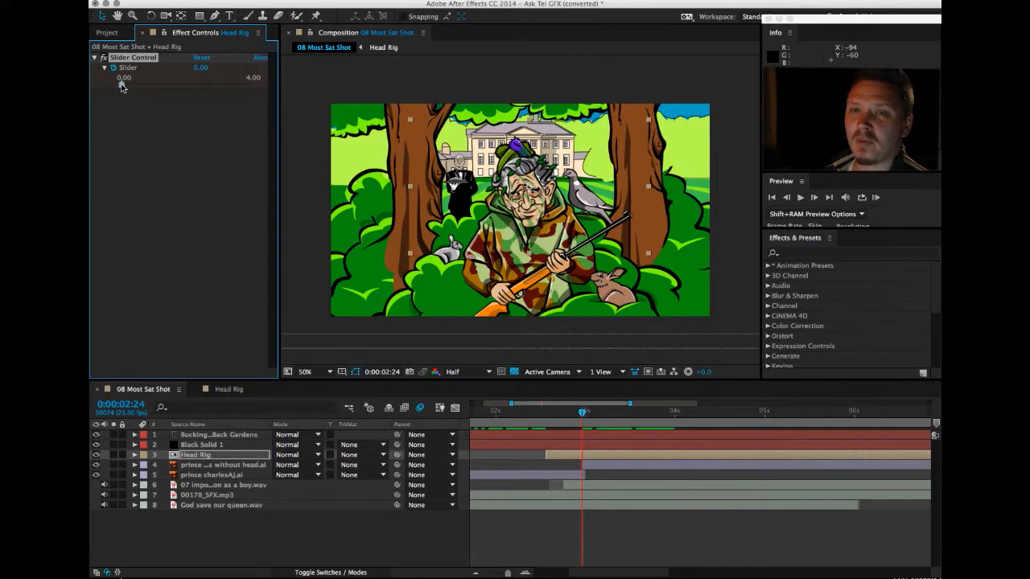
{"action": "left_click_drag", "start_coordinate": [127, 87], "coordinate": [119, 89]}
Step: Inspect the Slider's range without changing it, and sweep the slider across that range and back to 0
{"action": "right_click", "coordinate": [125, 63]}
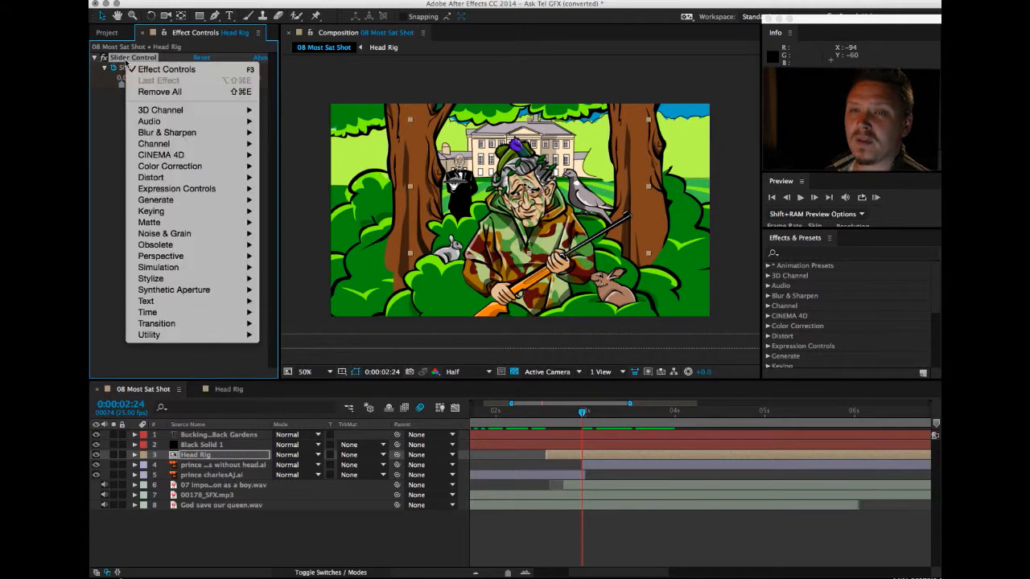
{"action": "left_click", "coordinate": [101, 102]}
{"action": "right_click", "coordinate": [126, 69]}
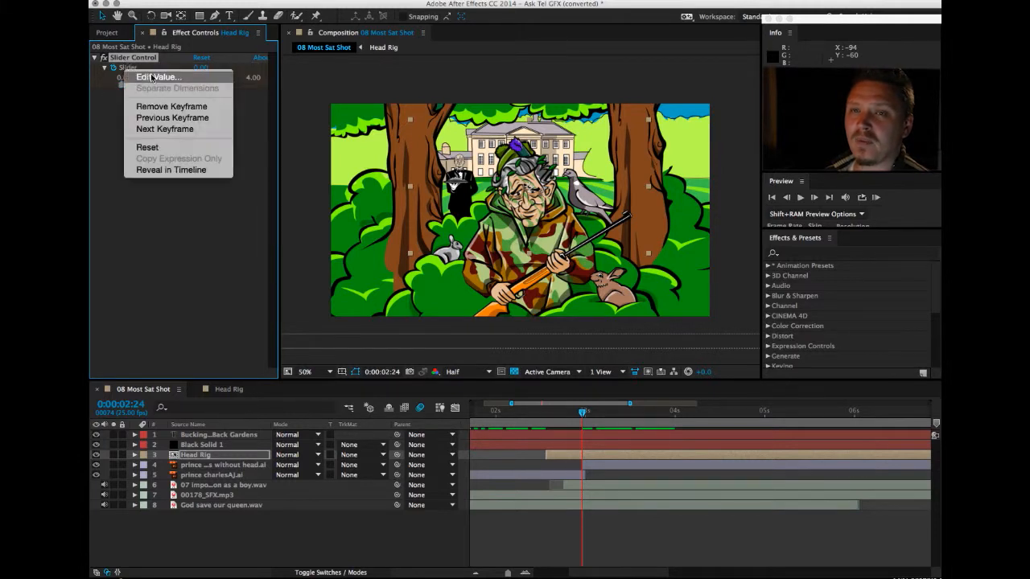
{"action": "left_click", "coordinate": [149, 77]}
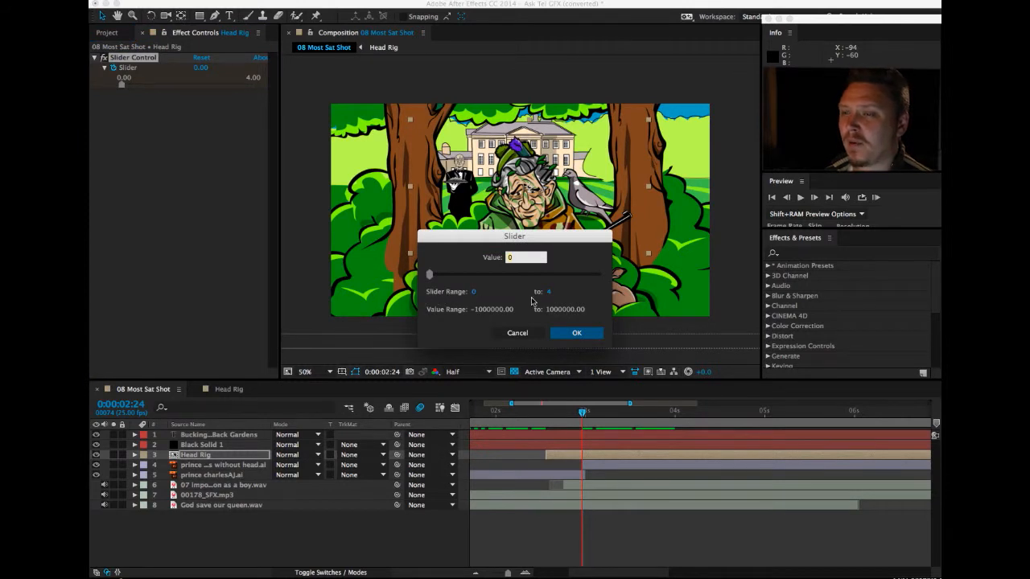
{"action": "left_click", "coordinate": [521, 337]}
{"action": "left_click_drag", "start_coordinate": [122, 84], "coordinate": [248, 91]}
{"action": "left_click_drag", "start_coordinate": [176, 86], "coordinate": [113, 93]}
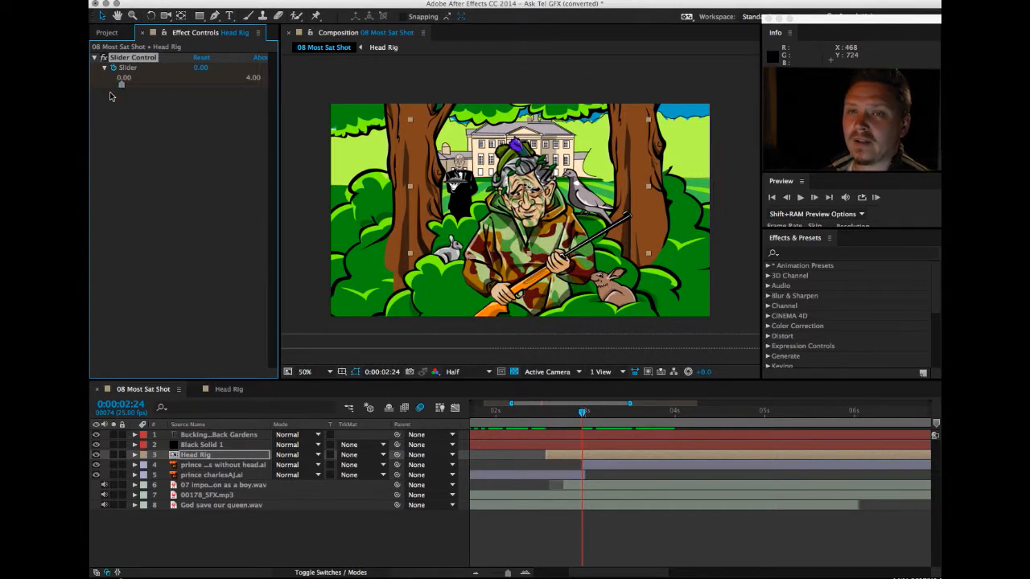
Step: Reveal the Head Rig layer's keyframed properties and undo the last shift of the layer in time
{"action": "left_click", "coordinate": [205, 456]}
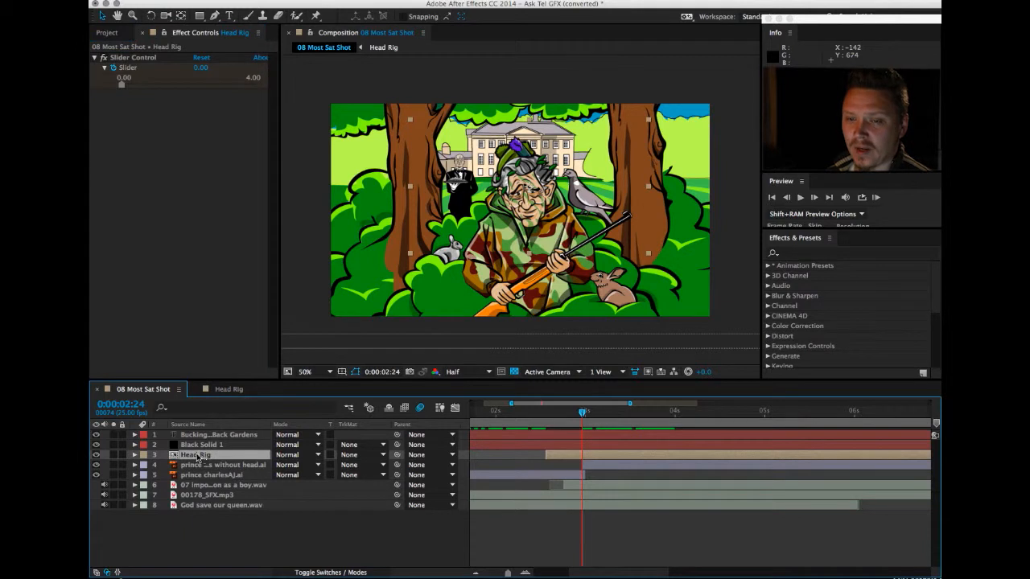
{"action": "key", "text": "u"}
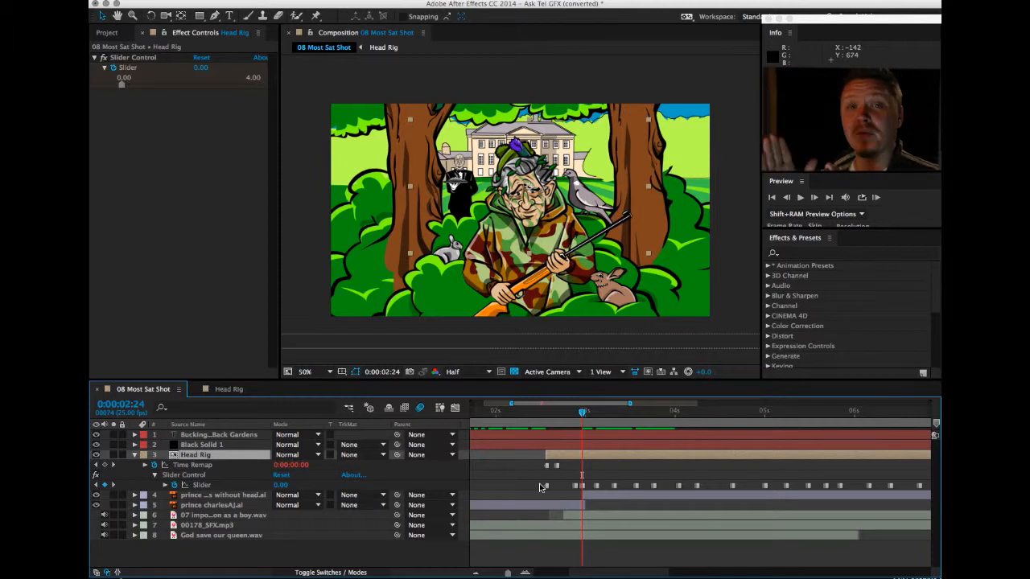
{"action": "key", "text": "super+z"}
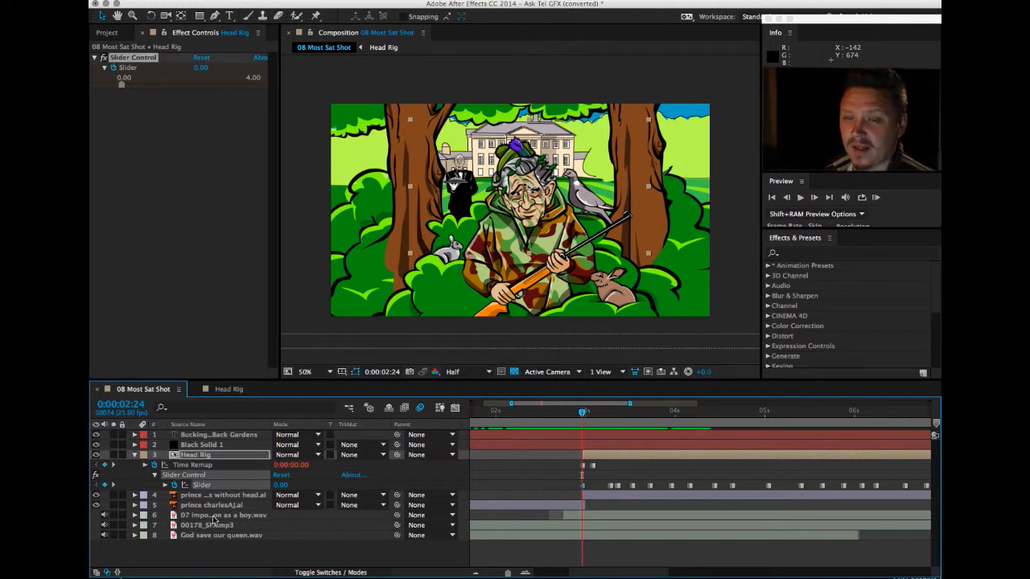
Step: Show the audio waveform of the 07 important lesson as a boy.wav layer beneath the Slider keyframes
{"action": "left_click", "coordinate": [217, 515]}
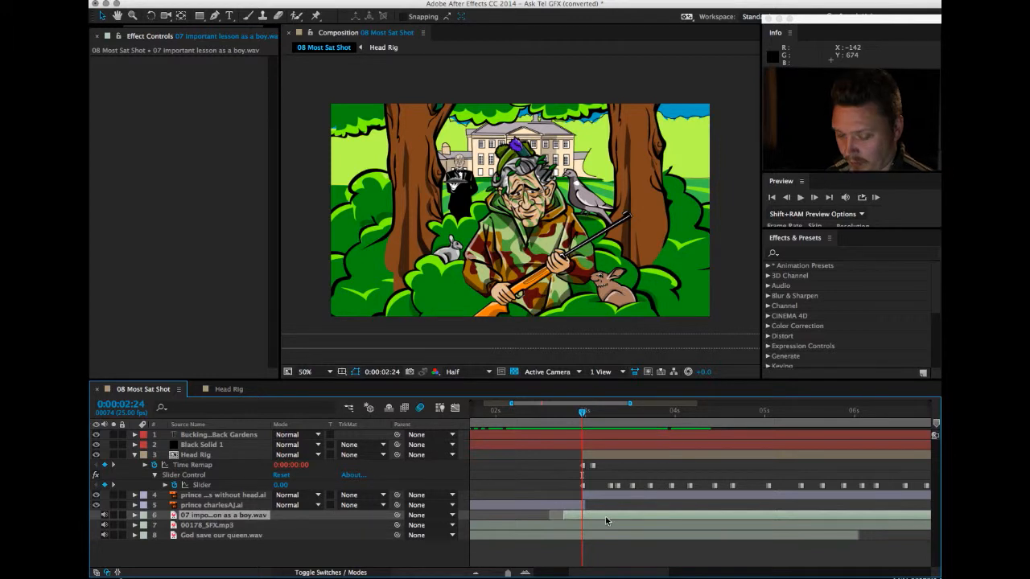
{"action": "key", "text": "l"}
{"action": "key", "text": "l"}
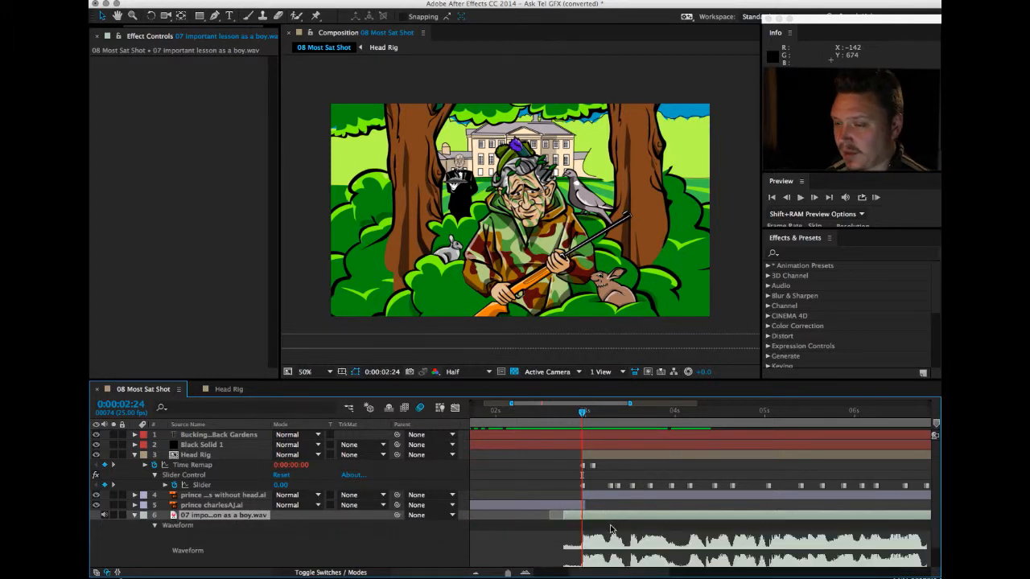
{"action": "scroll", "coordinate": [611, 528], "scroll_direction": "down", "scroll_amount": 2}
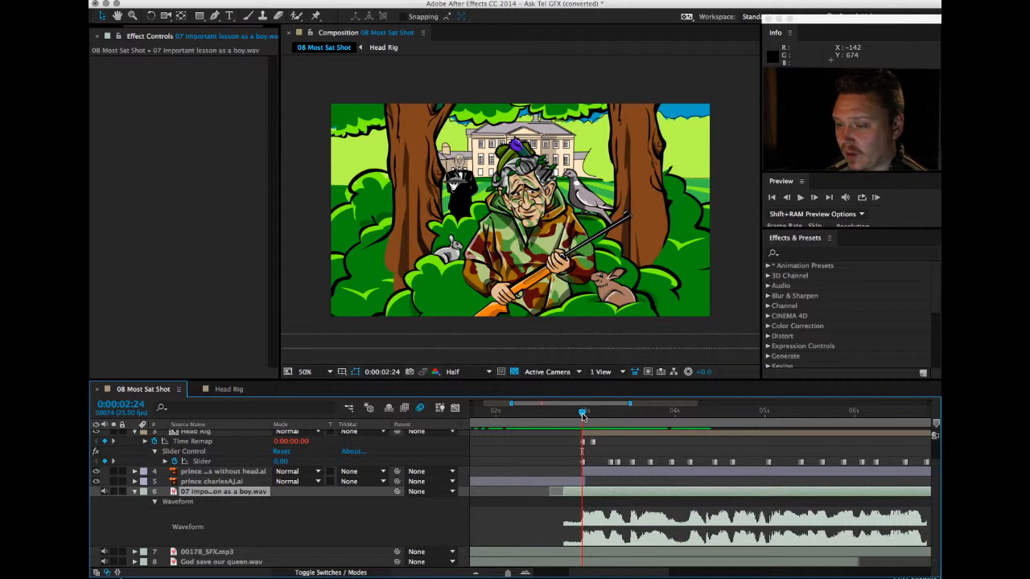
Step: Play back the composition from 0:00:02:24 to check the mouth movement against the voice-over
{"action": "mouse_move", "coordinate": [583, 414]}
{"action": "left_mouse_down"}
{"action": "mouse_move", "coordinate": [573, 416]}
{"action": "mouse_move", "coordinate": [642, 417]}
{"action": "mouse_move", "coordinate": [581, 421]}
{"action": "left_mouse_up"}
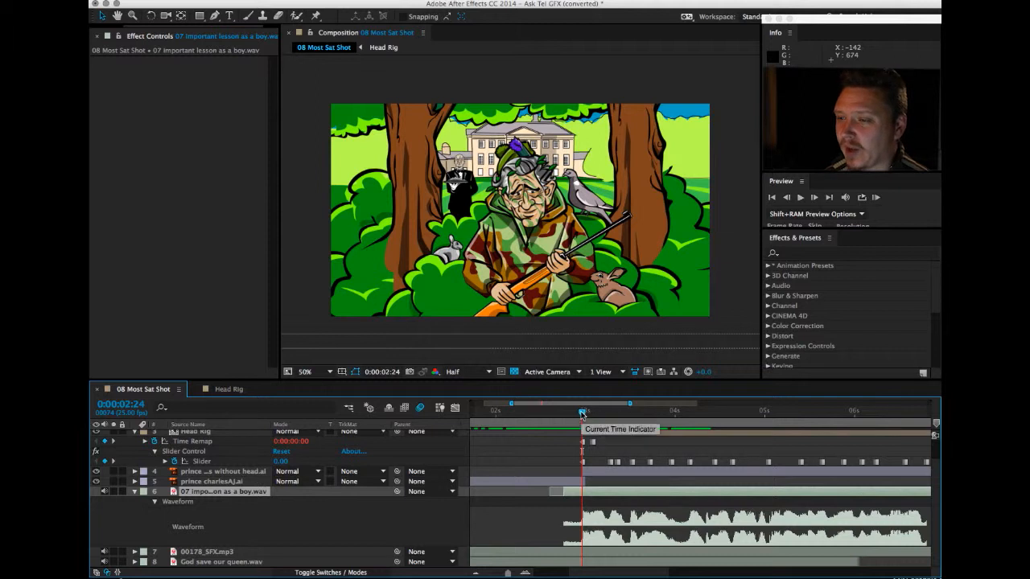
{"action": "mouse_move", "coordinate": [582, 414]}
{"action": "left_mouse_down"}
{"action": "mouse_move", "coordinate": [607, 414]}
{"action": "mouse_move", "coordinate": [584, 414]}
{"action": "left_mouse_up"}
{"action": "key", "text": "space"}
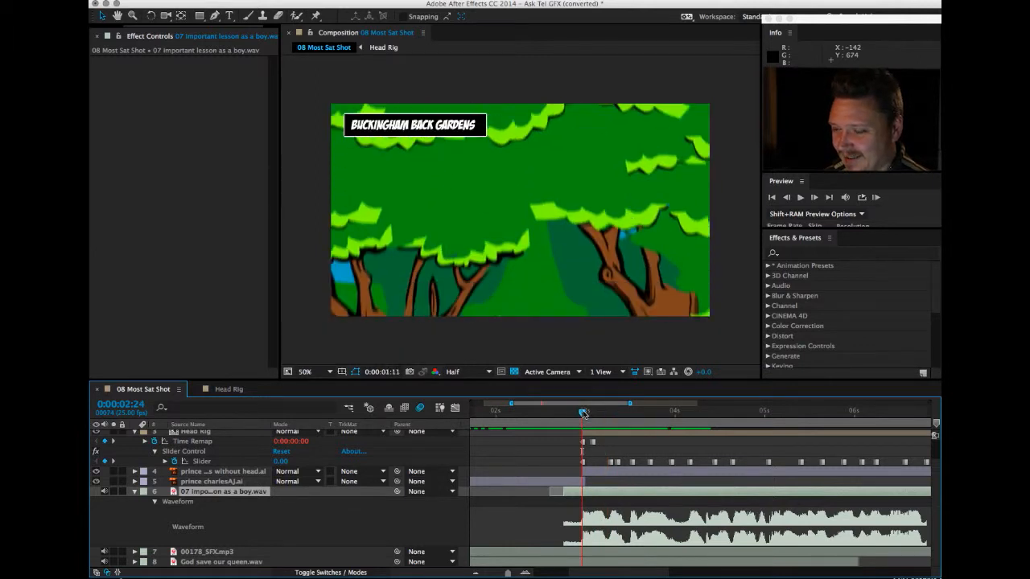
{"action": "key", "text": "space"}
{"action": "key", "text": "space"}
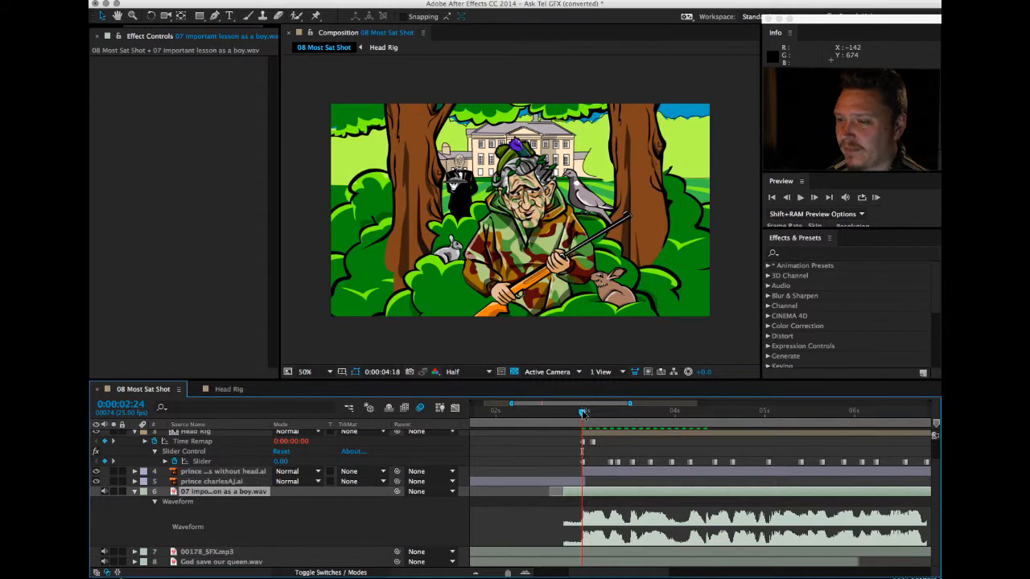
{"action": "key", "text": "space"}
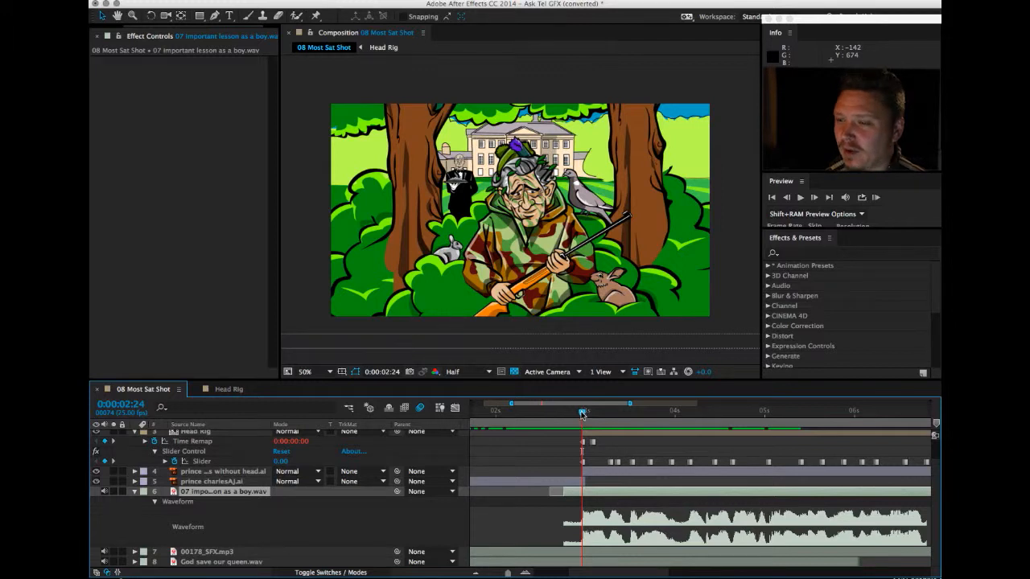
Step: Add a Slider keyframe of 1.23 on the Head Rig layer at 0:00:03:04 to open the mouth
{"action": "mouse_move", "coordinate": [583, 413]}
{"action": "left_mouse_down"}
{"action": "mouse_move", "coordinate": [619, 412]}
{"action": "mouse_move", "coordinate": [599, 418]}
{"action": "left_mouse_up"}
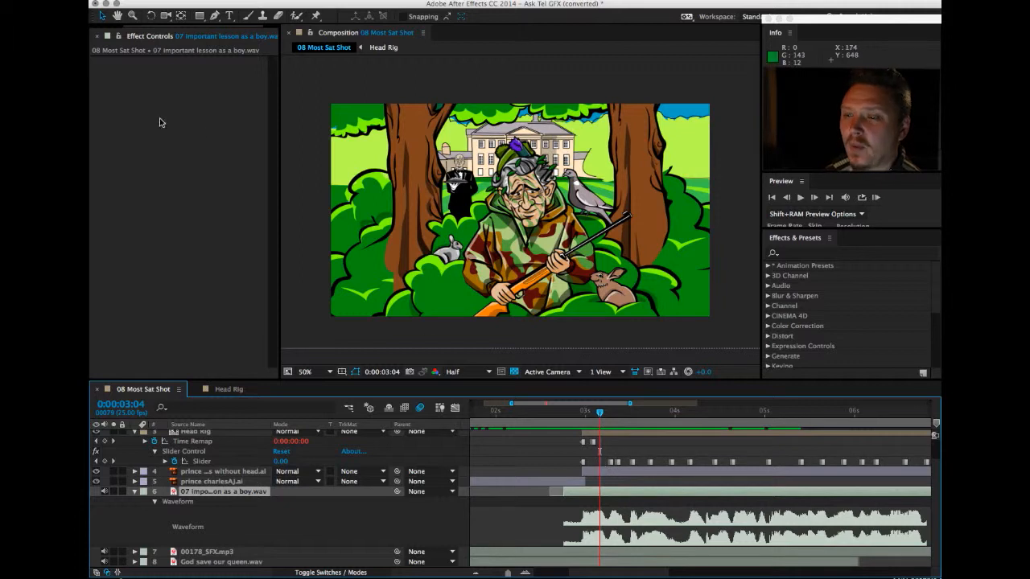
{"action": "left_click", "coordinate": [603, 435]}
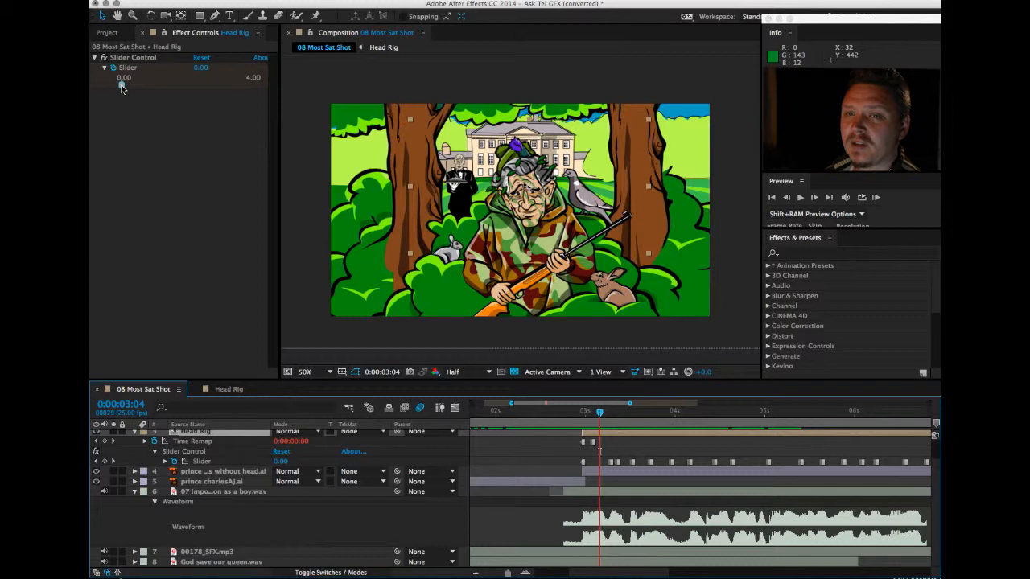
{"action": "left_click_drag", "start_coordinate": [121, 87], "coordinate": [162, 86]}
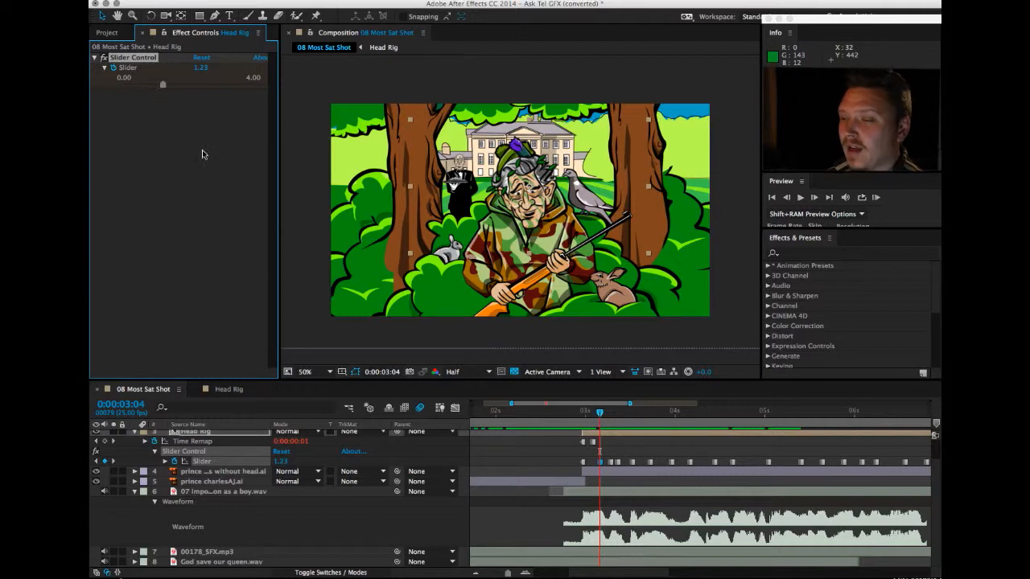
{"action": "left_click", "coordinate": [600, 462]}
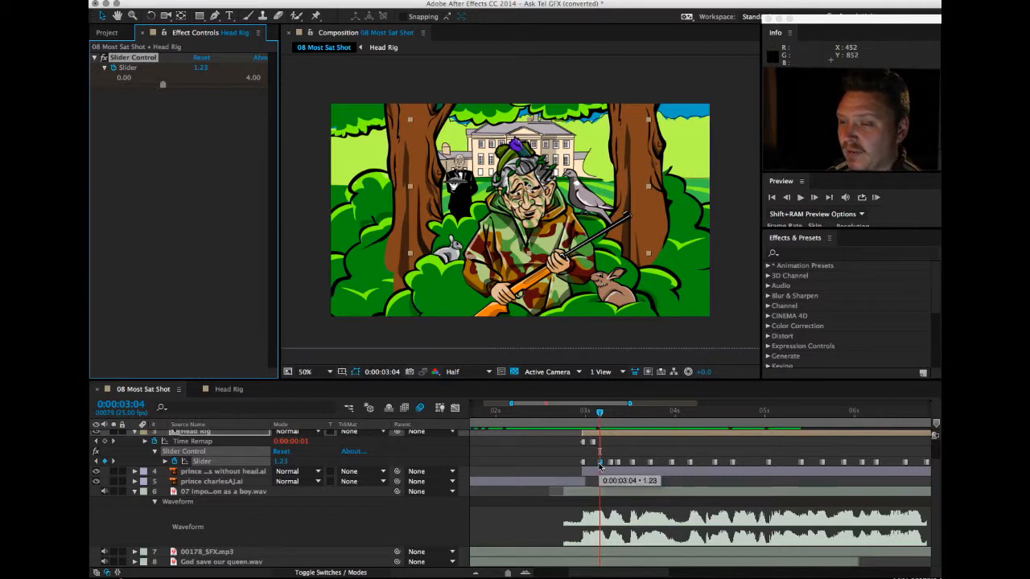
Step: Return to 0:00:02:24 and select the Slider keyframe that follows the one at 0:00:03:04
{"action": "left_click", "coordinate": [583, 413]}
{"action": "mouse_move", "coordinate": [582, 413]}
{"action": "left_mouse_down"}
{"action": "mouse_move", "coordinate": [624, 416]}
{"action": "mouse_move", "coordinate": [581, 416]}
{"action": "left_mouse_up"}
{"action": "left_click", "coordinate": [610, 463]}
{"action": "left_click", "coordinate": [611, 452]}
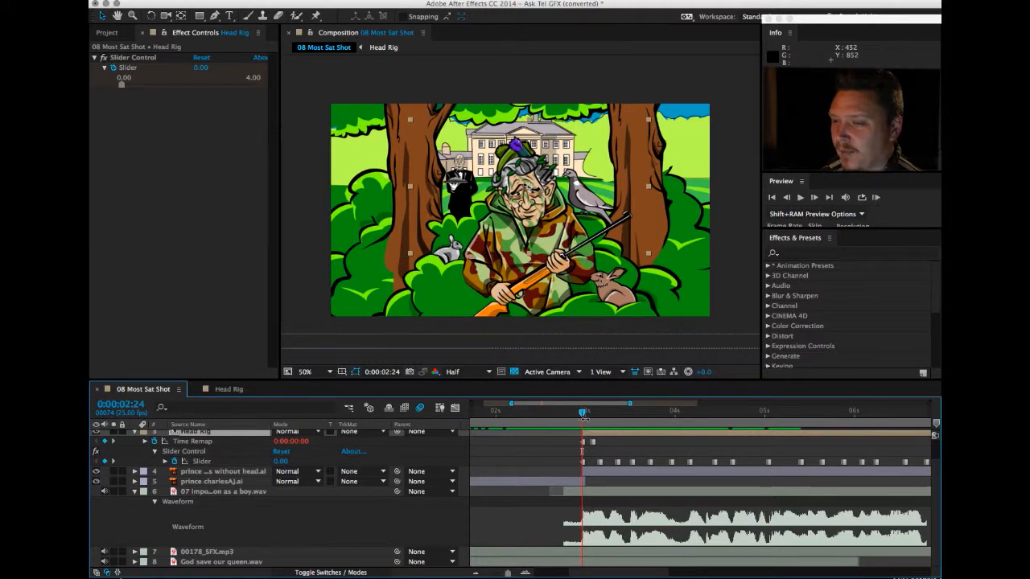
Step: Preview the lip sync with sound from 0:00:02:23, and move the current time to 0:00:03:03
{"action": "mouse_move", "coordinate": [583, 418]}
{"action": "left_mouse_down"}
{"action": "mouse_move", "coordinate": [664, 422]}
{"action": "mouse_move", "coordinate": [580, 424]}
{"action": "left_mouse_up"}
{"action": "key", "text": "KP_0"}
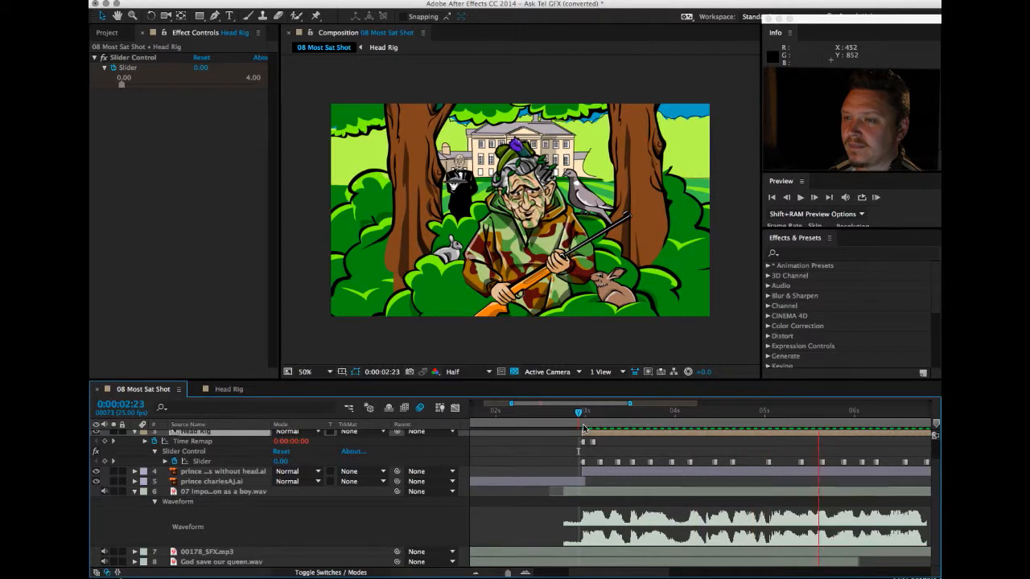
{"action": "key", "text": "space"}
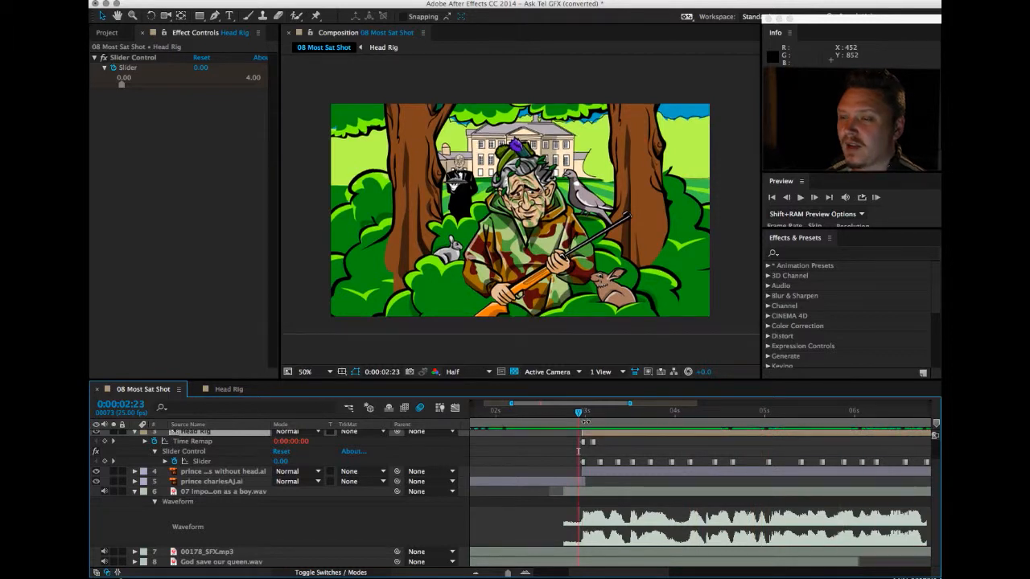
{"action": "mouse_move", "coordinate": [580, 413]}
{"action": "left_mouse_down"}
{"action": "mouse_move", "coordinate": [612, 415]}
{"action": "mouse_move", "coordinate": [596, 414]}
{"action": "left_mouse_up"}
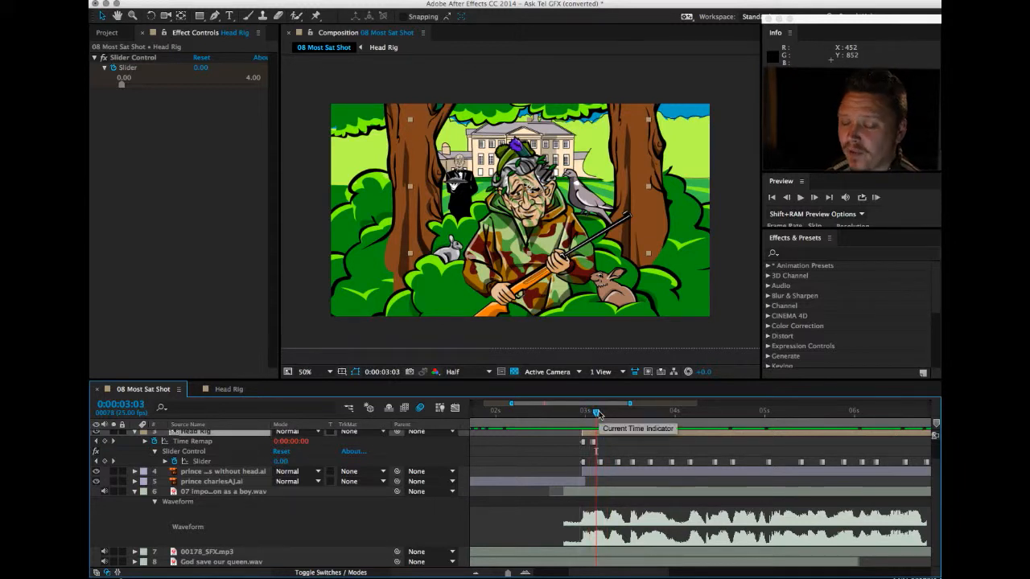